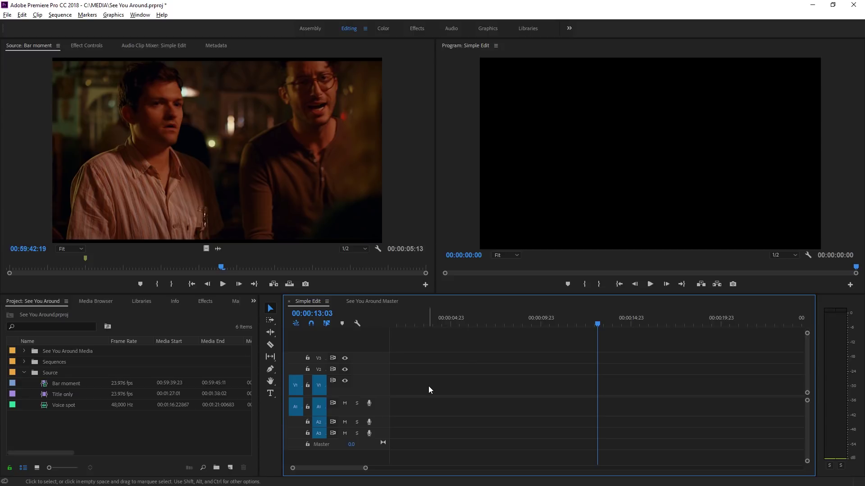
# Show the See You Around Master sequence in the timeline and program monitor.
pyautogui.click(380, 302)
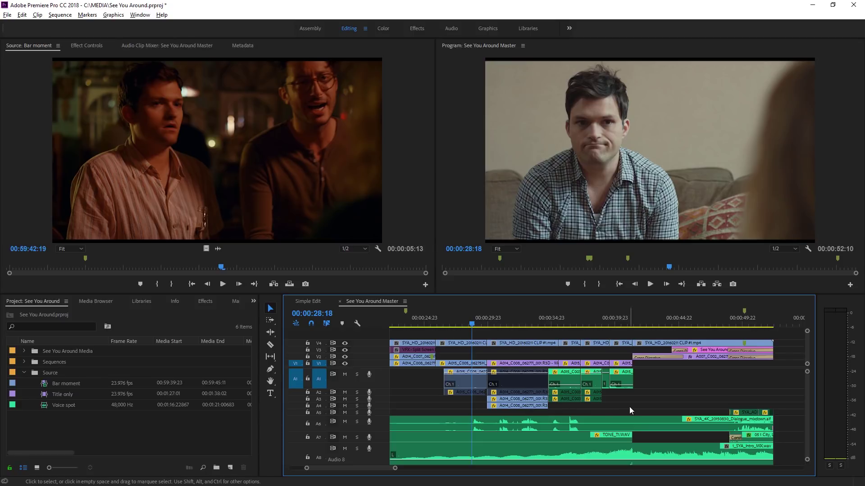
# Insert Bar moment into Simple Edit at 00:00:04:04, then turn off the A1 source patch.
pyautogui.click(312, 301)
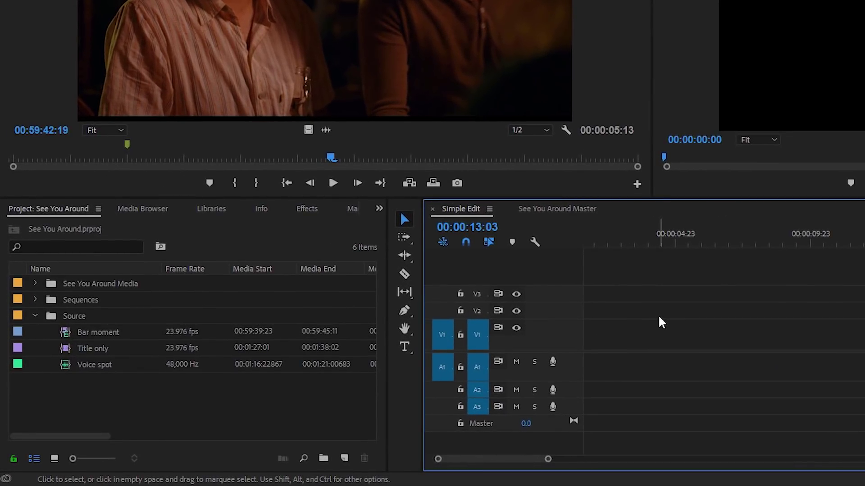
pyautogui.click(72, 333)
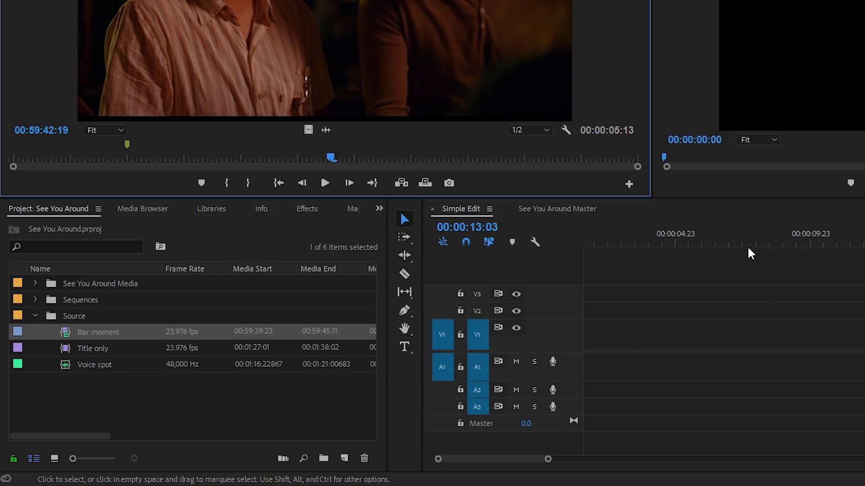
pyautogui.click(653, 244)
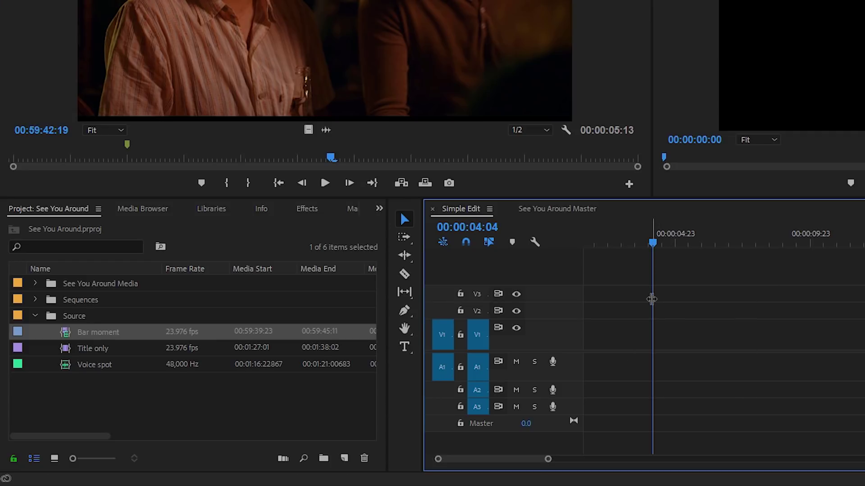
pyautogui.click(401, 183)
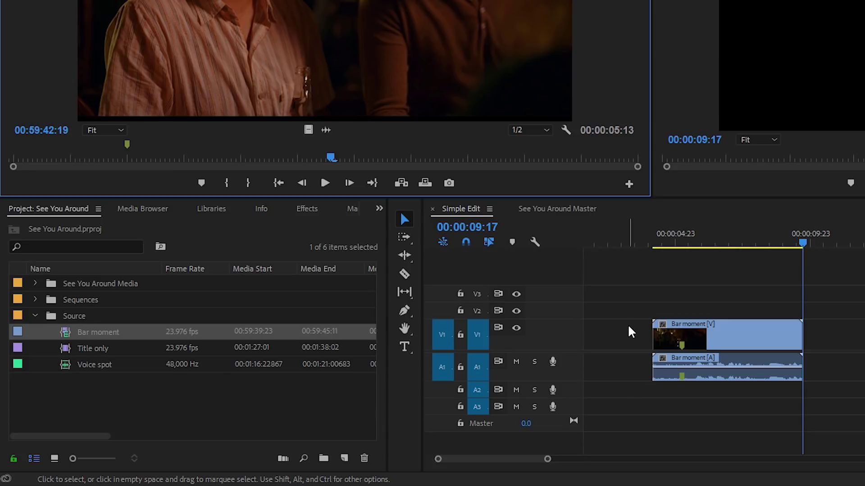
pyautogui.click(441, 367)
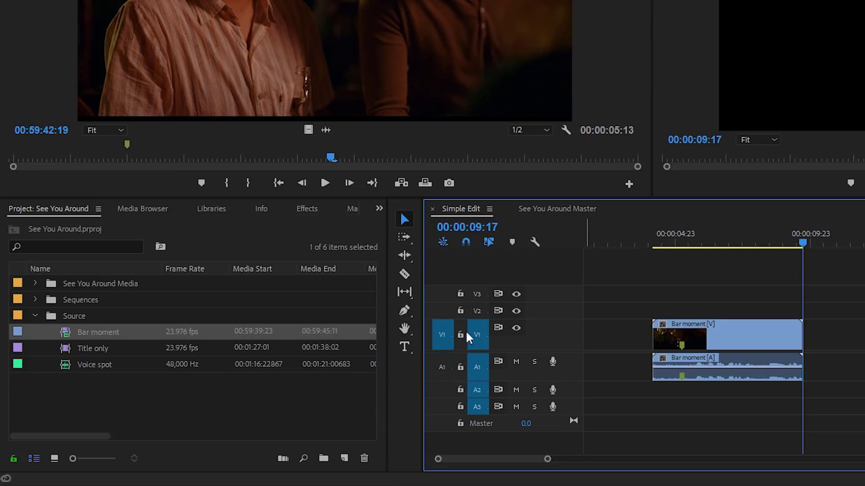
# Insert a video-only Bar moment copy and cue Title only to the SEE YOU AROUND frame.
pyautogui.click(400, 184)
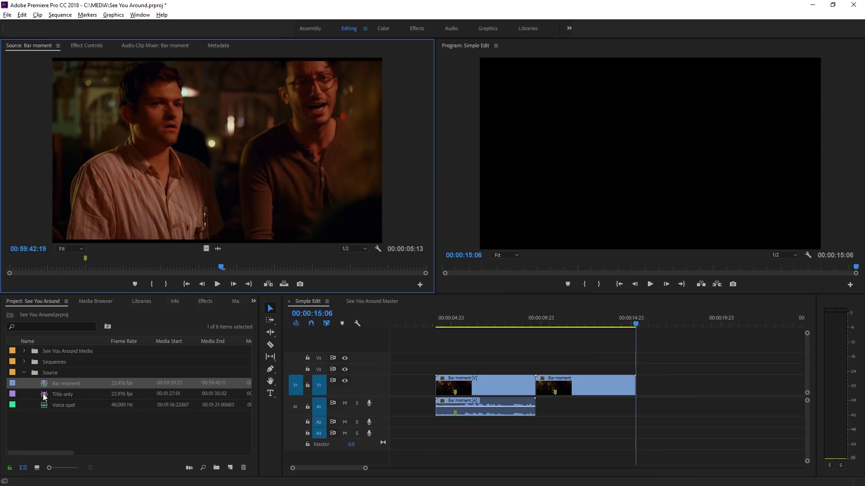
pyautogui.doubleClick(44, 395)
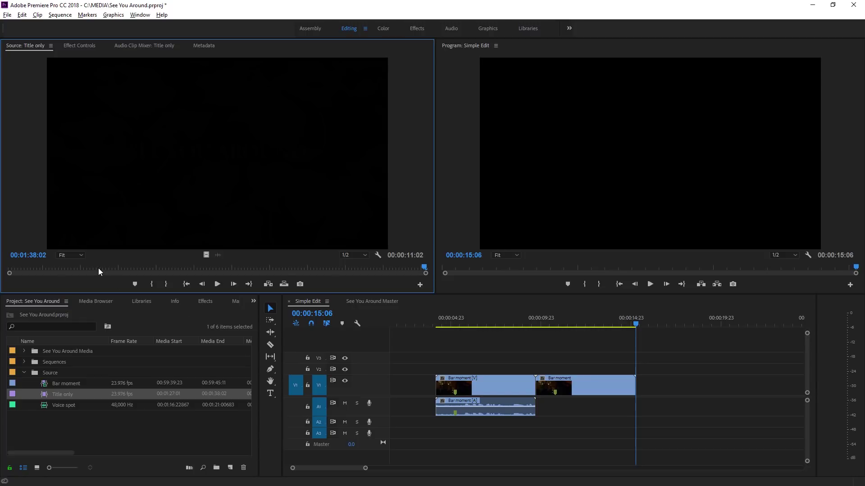
pyautogui.moveTo(100, 272); pyautogui.dragTo(180, 270)
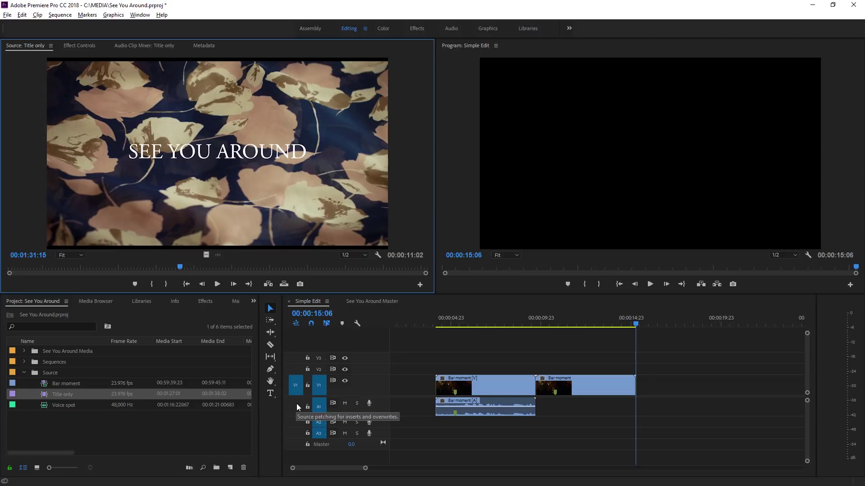
# Insert the Title only picture on V1 after the Bar moment copies.
pyautogui.click(295, 385)
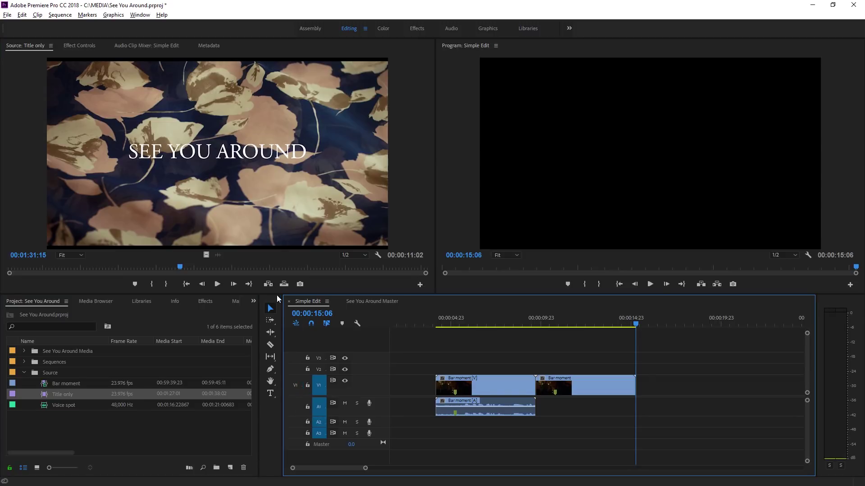
pyautogui.click(269, 285)
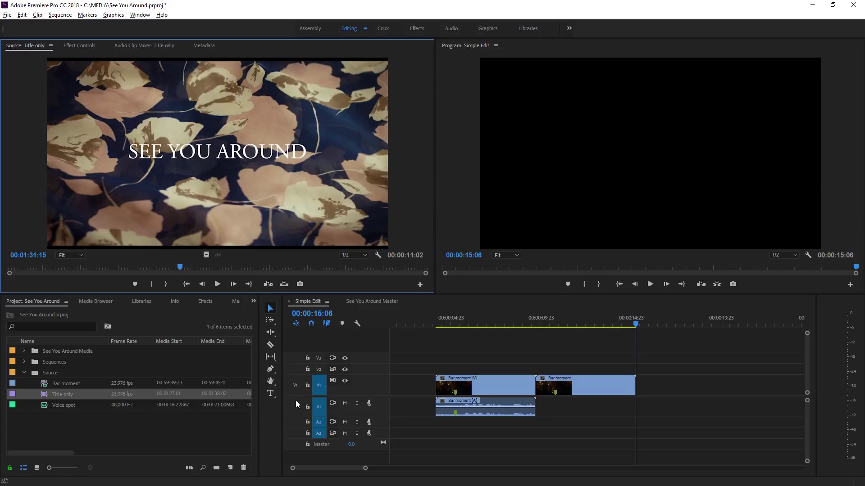
pyautogui.click(296, 386)
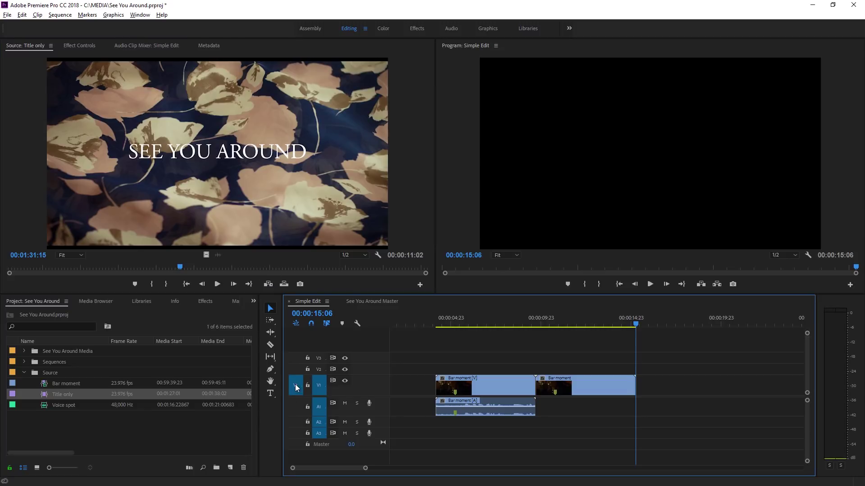
pyautogui.click(268, 283)
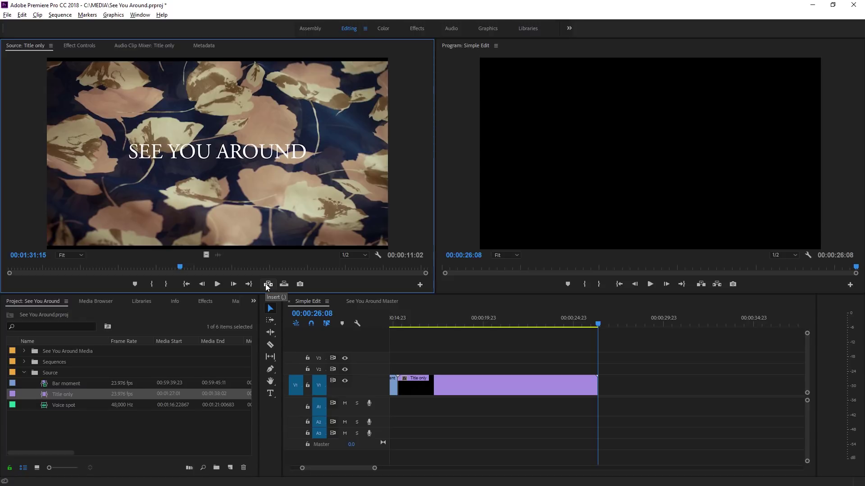
# Insert Voice spot on A1 after the title, then return to the See You Around Master sequence.
pyautogui.doubleClick(45, 405)
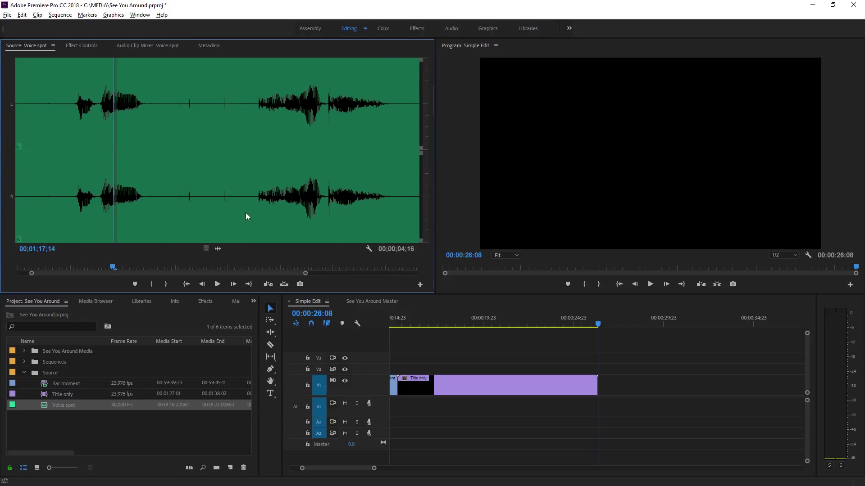
pyautogui.click(295, 407)
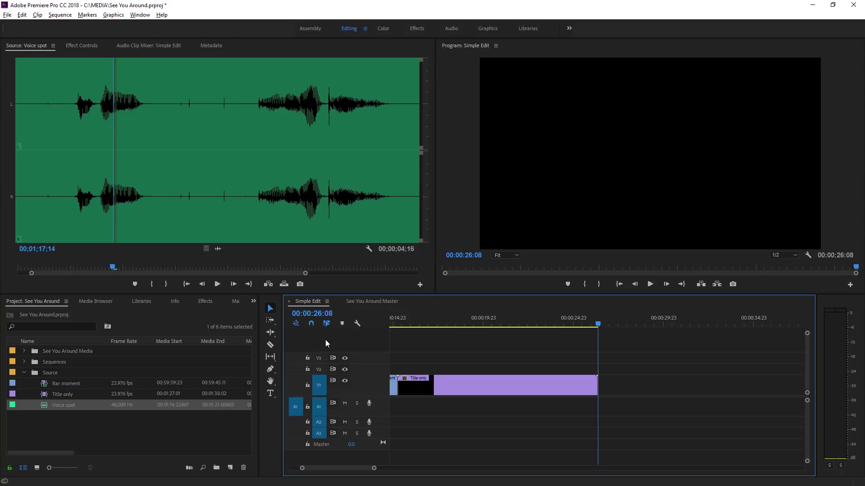
pyautogui.click(268, 284)
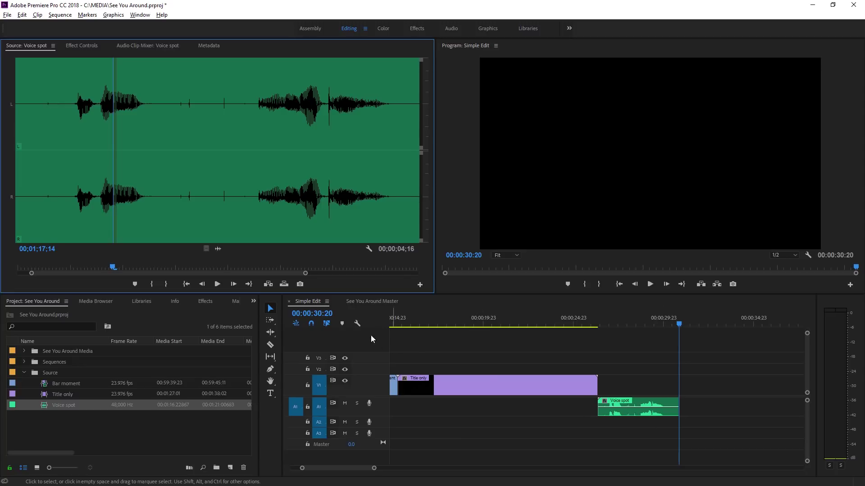
pyautogui.click(368, 303)
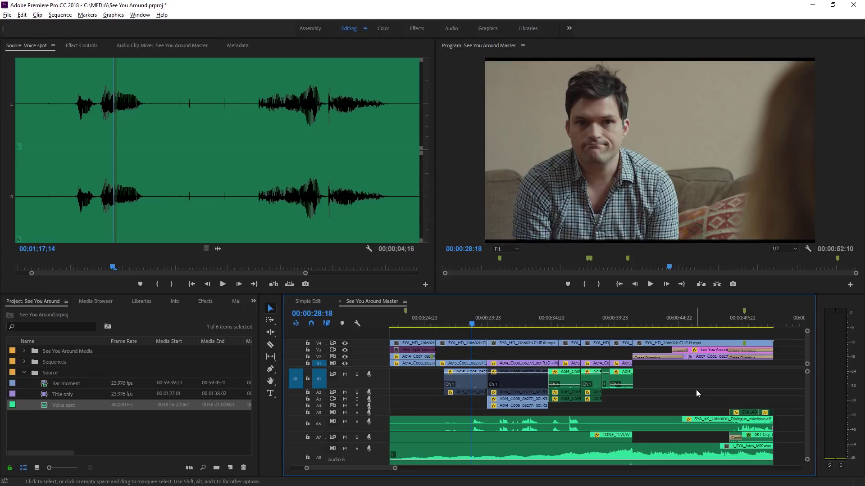
# Overwrite Bar moment at the edit point after 00:00:38:22 in the master, then undo it.
pyautogui.doubleClick(44, 385)
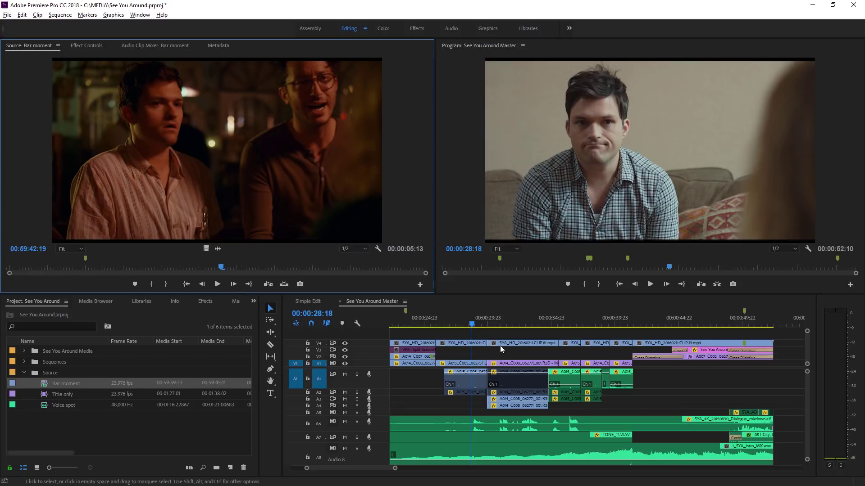
pyautogui.click(596, 322)
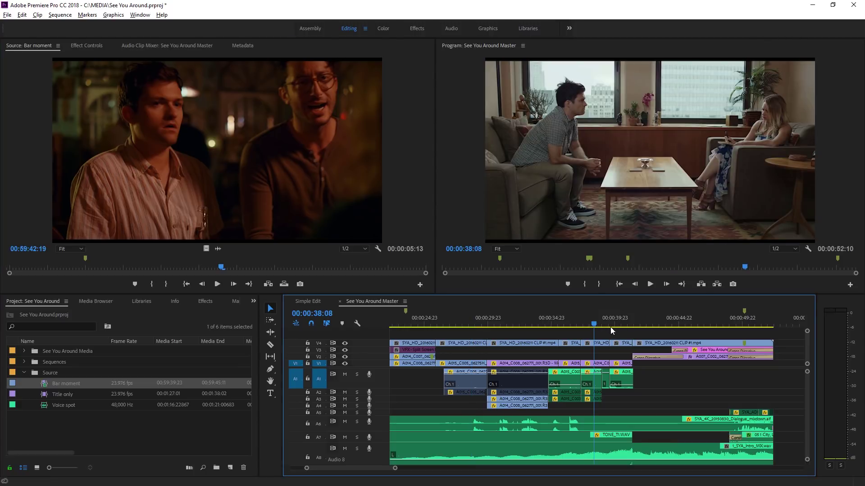
pyautogui.click(601, 328)
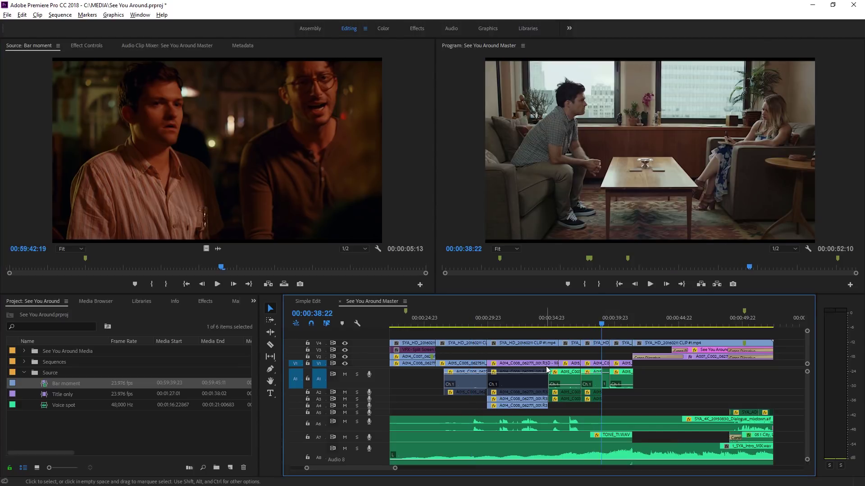
pyautogui.press('Down')
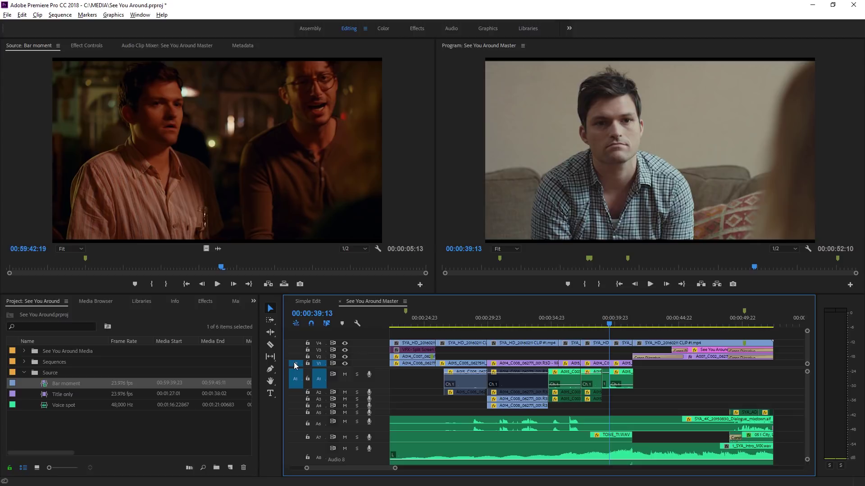
pyautogui.click(284, 284)
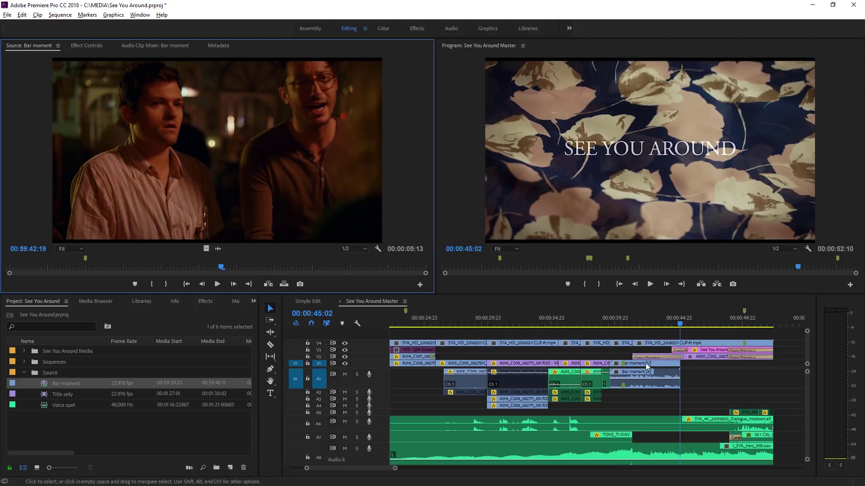
pyautogui.click(383, 352)
pyautogui.moveTo(383, 353); pyautogui.dragTo(383, 351)
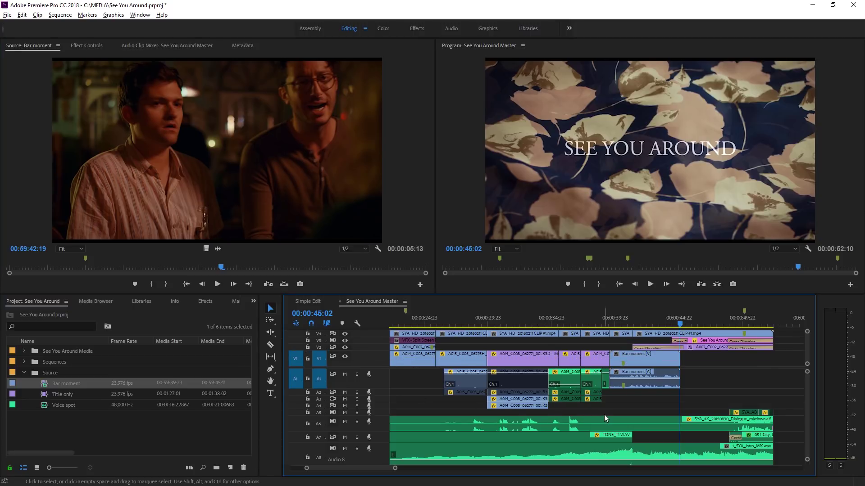
pyautogui.hotkey('ctrl', 'z')
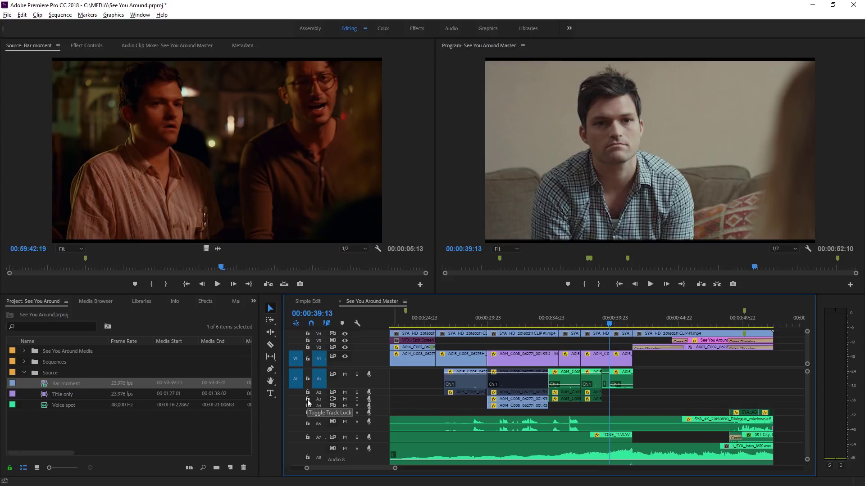
# Overwrite only the Bar moment audio onto A1, play it back, then undo.
pyautogui.click(295, 362)
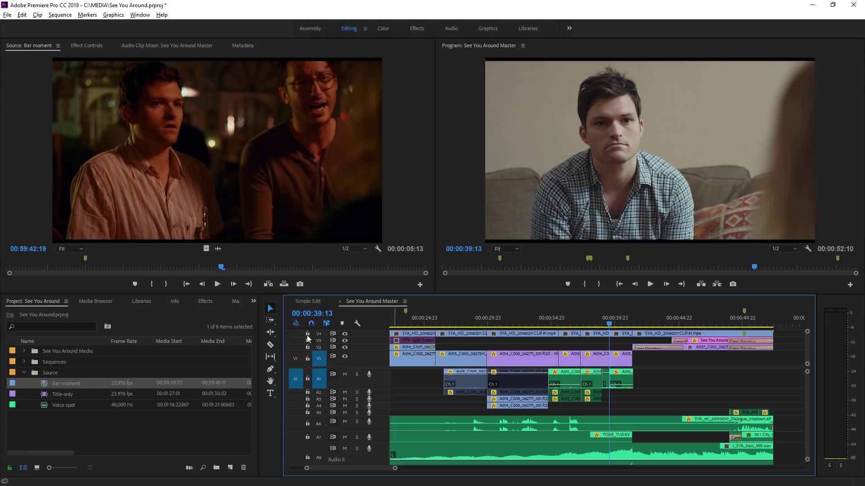
pyautogui.click(284, 285)
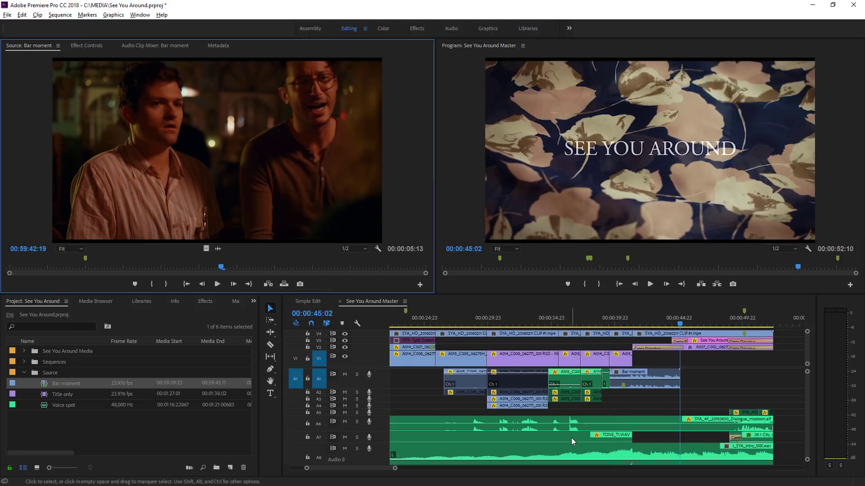
pyautogui.click(704, 391)
pyautogui.press('space')
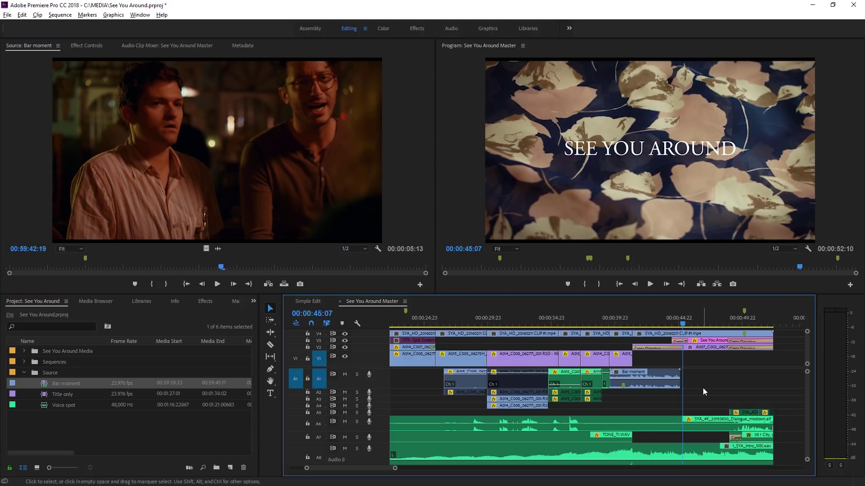
pyautogui.hotkey('ctrl', 'z')
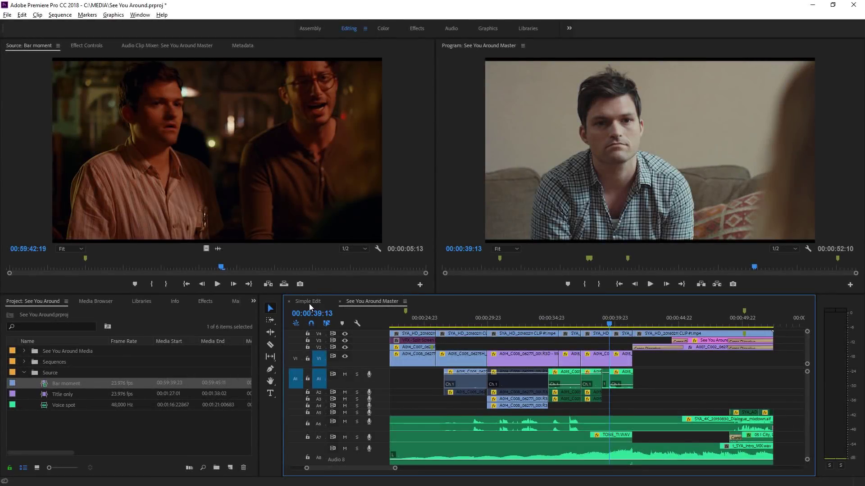
# Insert Bar moment on V2 and A1 at the end of Simple Edit.
pyautogui.click(309, 301)
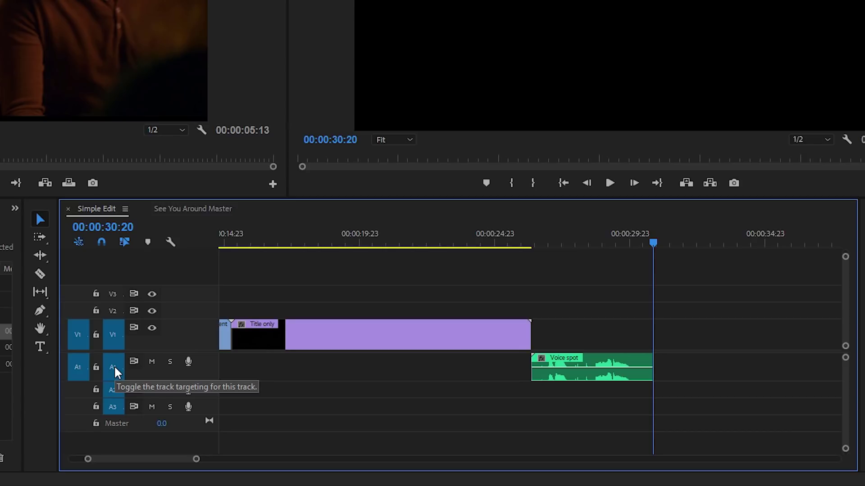
pyautogui.moveTo(81, 334); pyautogui.dragTo(78, 311)
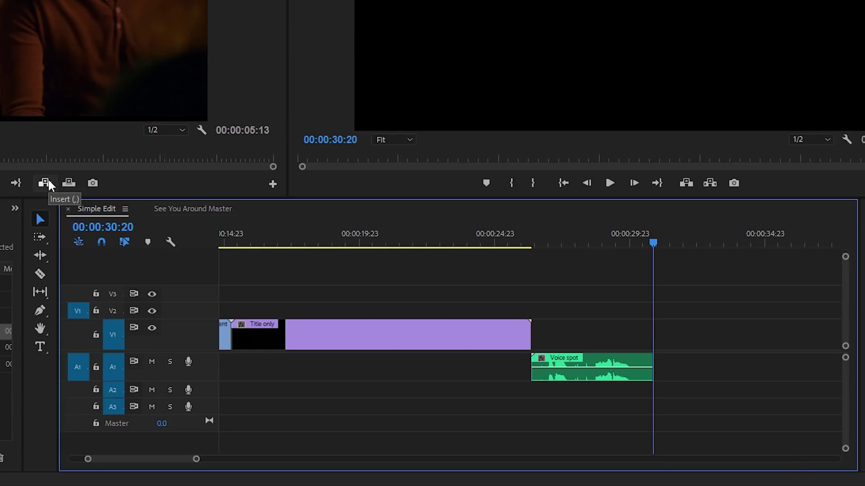
pyautogui.click(48, 183)
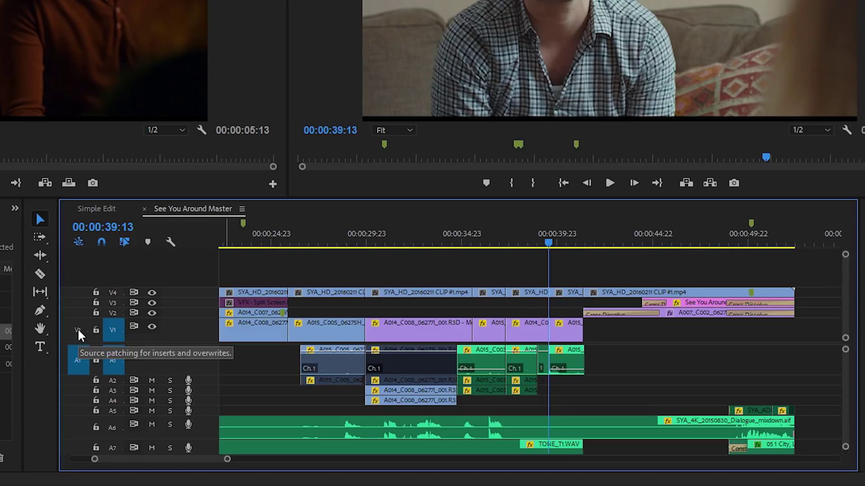
# Insert Bar moment with source video on V3, then disable sync lock on A6–A11 and reinsert.
pyautogui.click(79, 300)
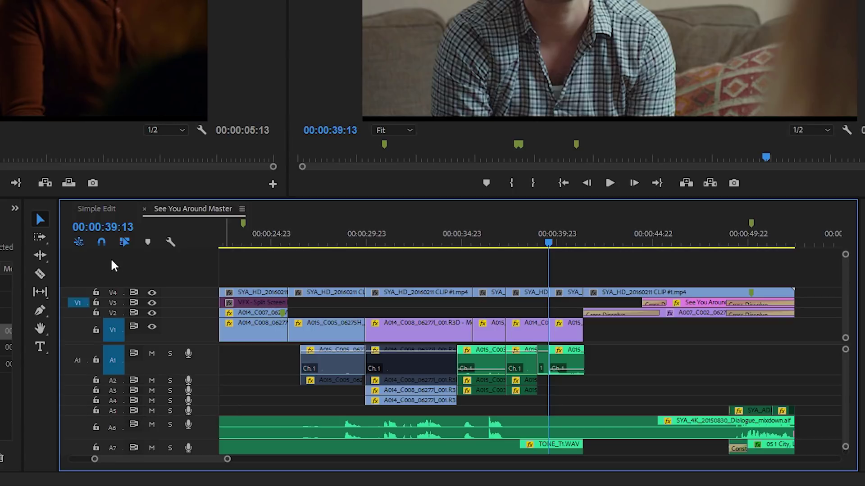
pyautogui.click(42, 185)
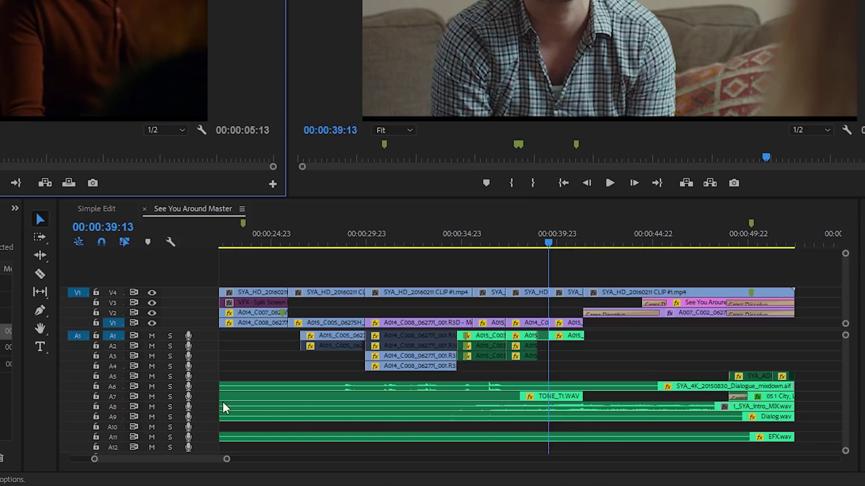
pyautogui.click(133, 397)
pyautogui.click(134, 407)
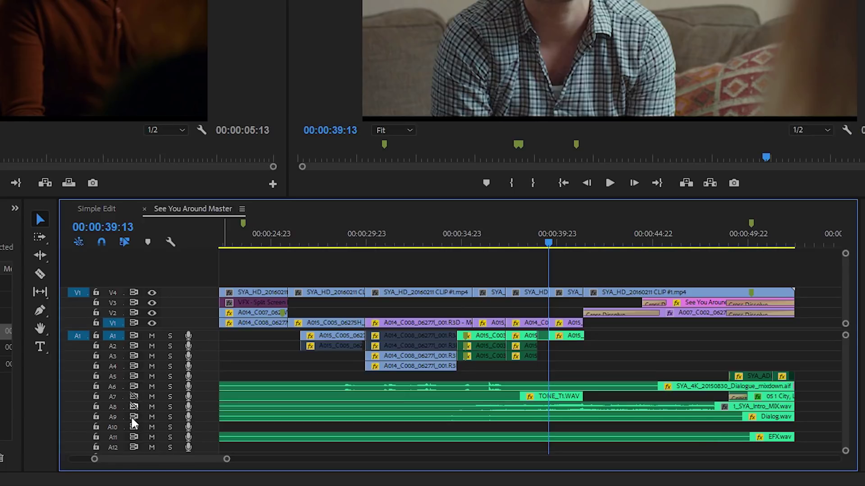
pyautogui.click(133, 417)
pyautogui.click(133, 427)
pyautogui.click(134, 437)
pyautogui.click(134, 386)
pyautogui.click(46, 182)
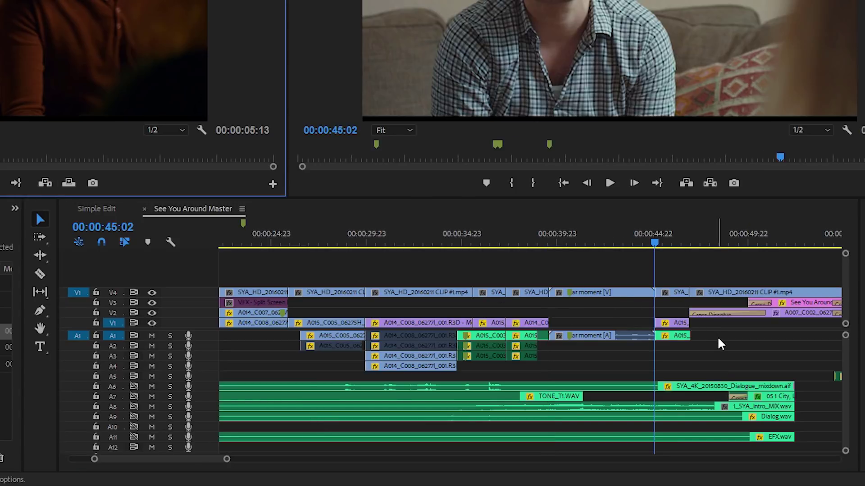
pyautogui.scroll(-2, 207, 456)
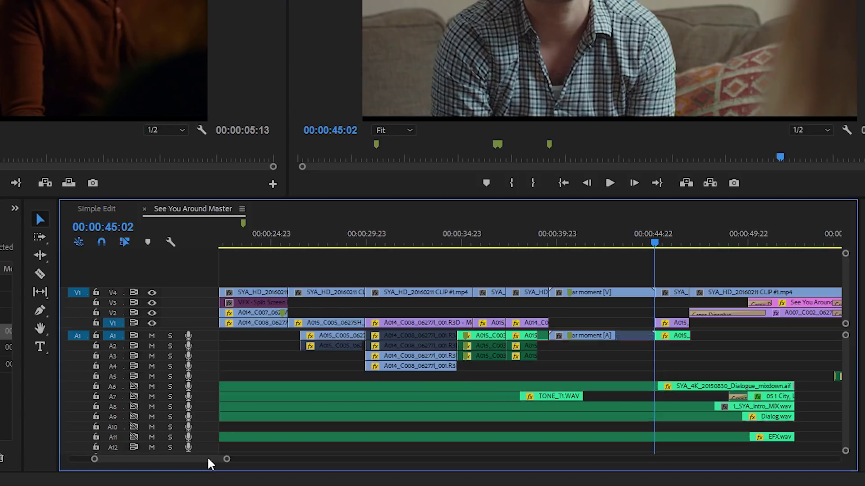
pyautogui.scroll(-2, 209, 457)
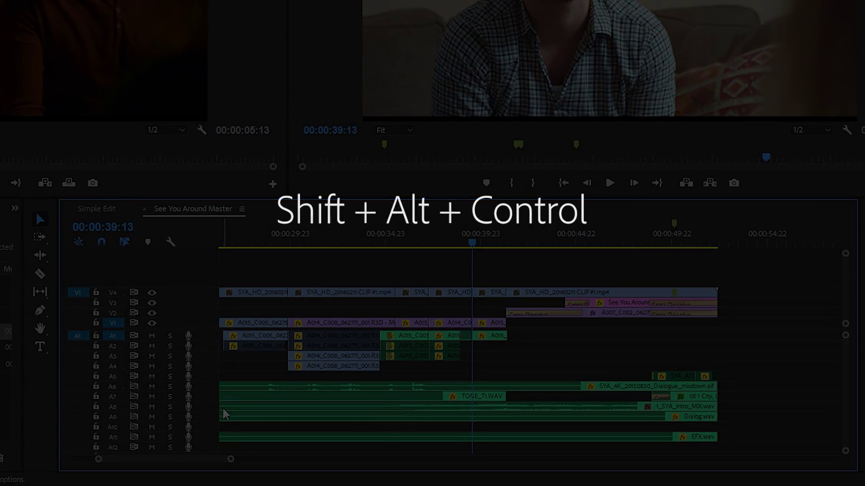
# Restore sync lock on all audio tracks and toggle targeting for all audio tracks on and off.
pyautogui.keyDown('shift'); pyautogui.click(134, 386); pyautogui.keyUp('shift')
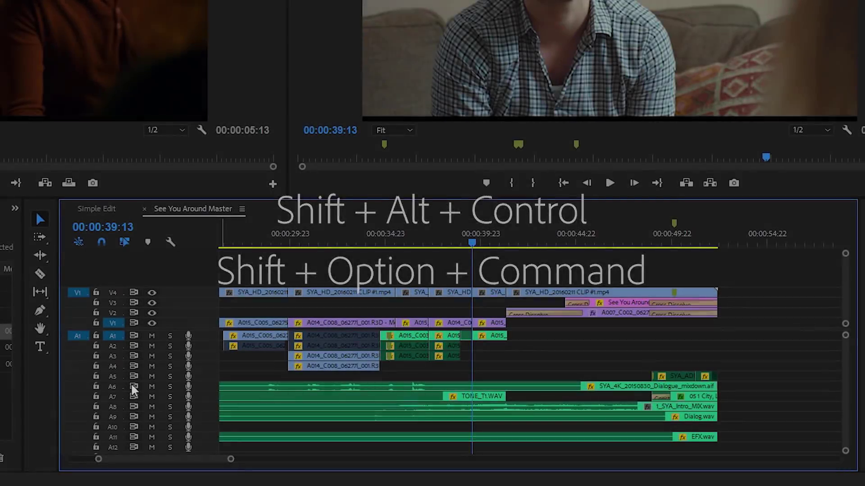
pyautogui.keyDown('shift'); pyautogui.click(133, 384); pyautogui.keyUp('shift')
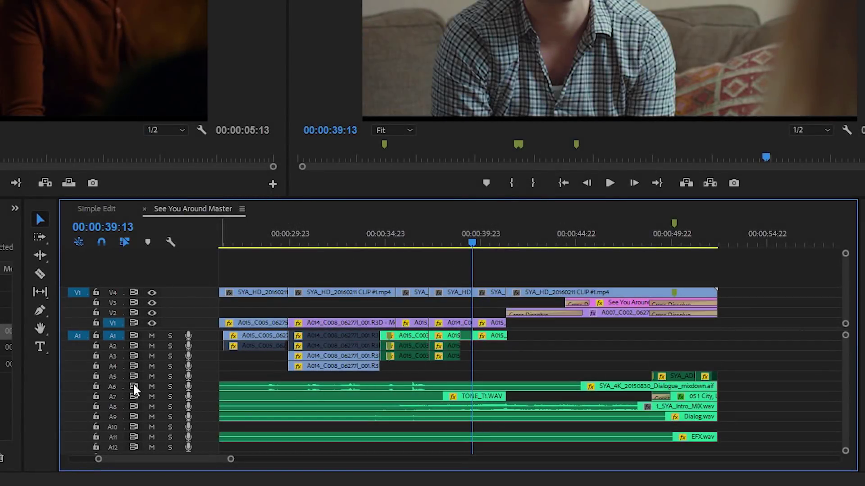
pyautogui.keyDown('shift'); pyautogui.click(133, 385); pyautogui.keyUp('shift')
pyautogui.keyDown('shift'); pyautogui.click(112, 387); pyautogui.keyUp('shift')
pyautogui.keyDown('shift'); pyautogui.click(112, 387); pyautogui.keyUp('shift')
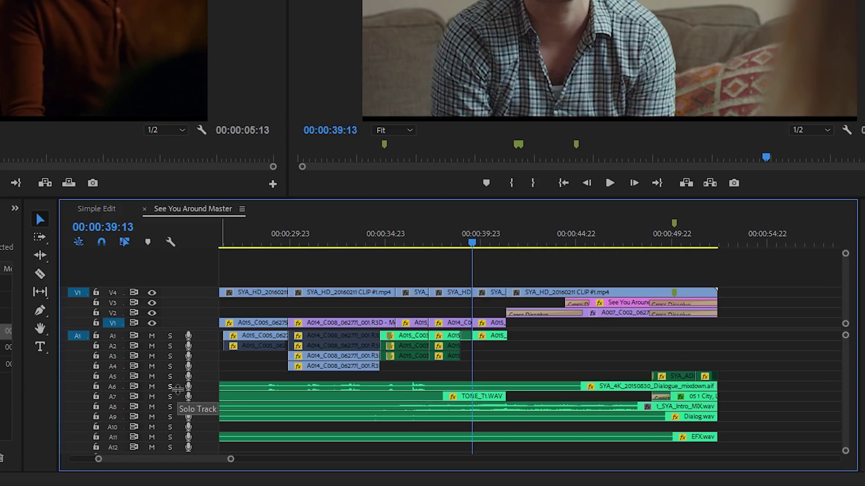
# Toggle mute, solo, video visibility and track lock for all tracks at once, restoring each.
pyautogui.keyDown('shift'); pyautogui.click(151, 389); pyautogui.keyUp('shift')
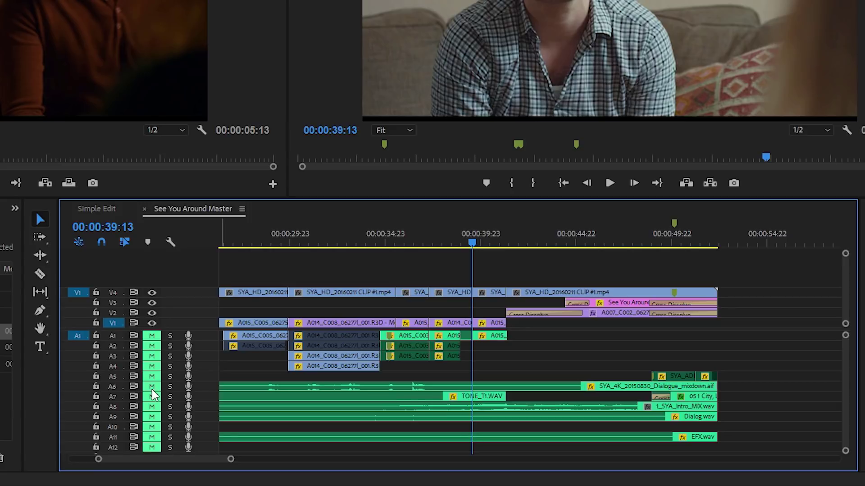
pyautogui.keyDown('shift'); pyautogui.click(151, 388); pyautogui.keyUp('shift')
pyautogui.keyDown('shift'); pyautogui.click(170, 388); pyautogui.keyUp('shift')
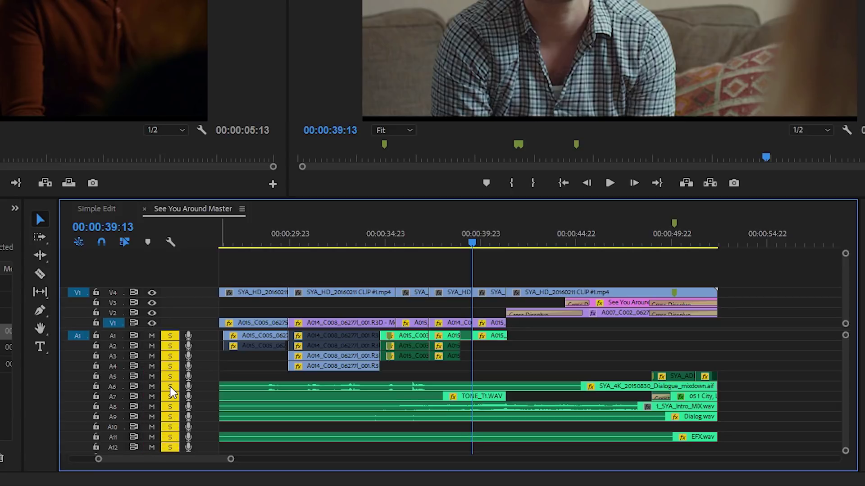
pyautogui.keyDown('shift'); pyautogui.click(170, 388); pyautogui.keyUp('shift')
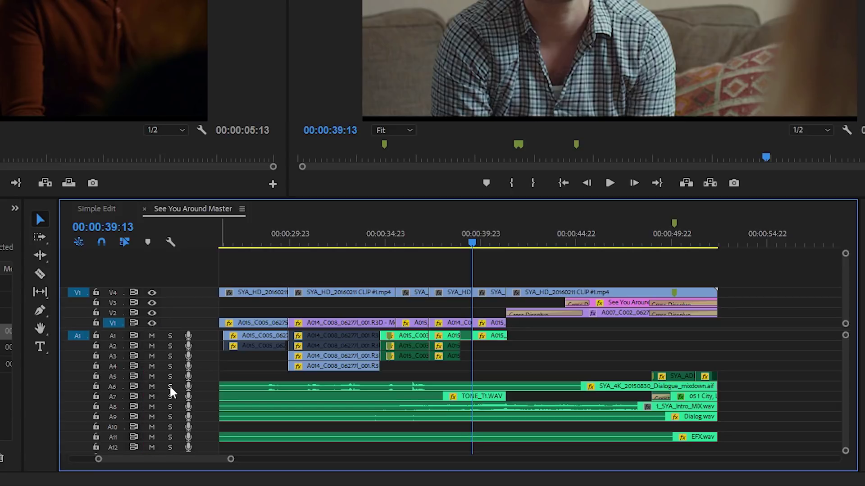
pyautogui.keyDown('shift'); pyautogui.click(152, 314); pyautogui.keyUp('shift')
pyautogui.keyDown('shift'); pyautogui.click(152, 314); pyautogui.keyUp('shift')
pyautogui.keyDown('shift'); pyautogui.click(96, 386); pyautogui.keyUp('shift')
pyautogui.keyDown('shift'); pyautogui.click(96, 387); pyautogui.keyUp('shift')
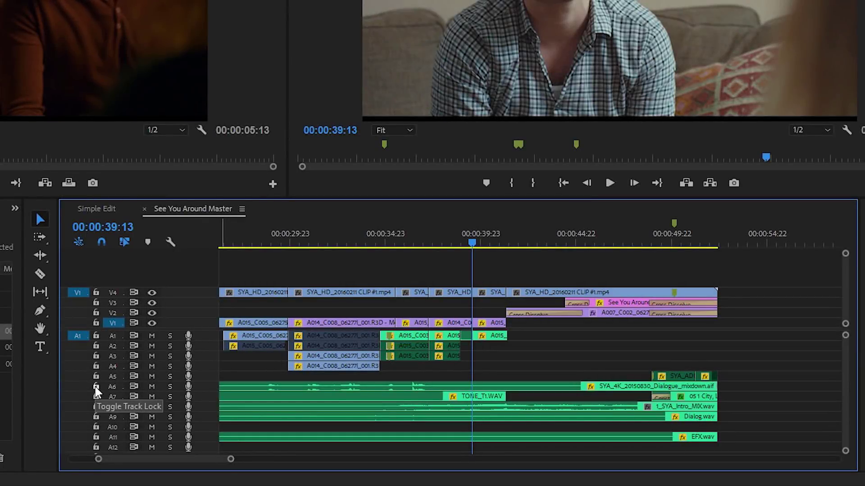
# Lock audio tracks A6, A7, A8, A9 and A11.
pyautogui.click(95, 387)
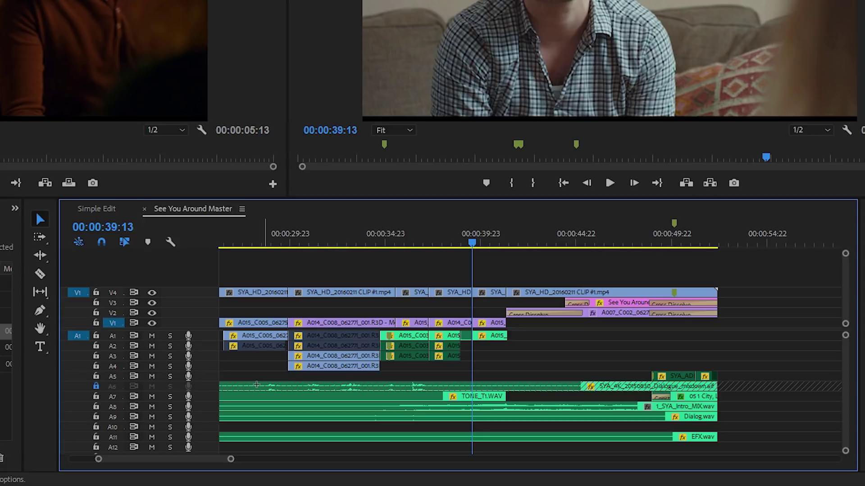
pyautogui.click(96, 397)
pyautogui.click(96, 407)
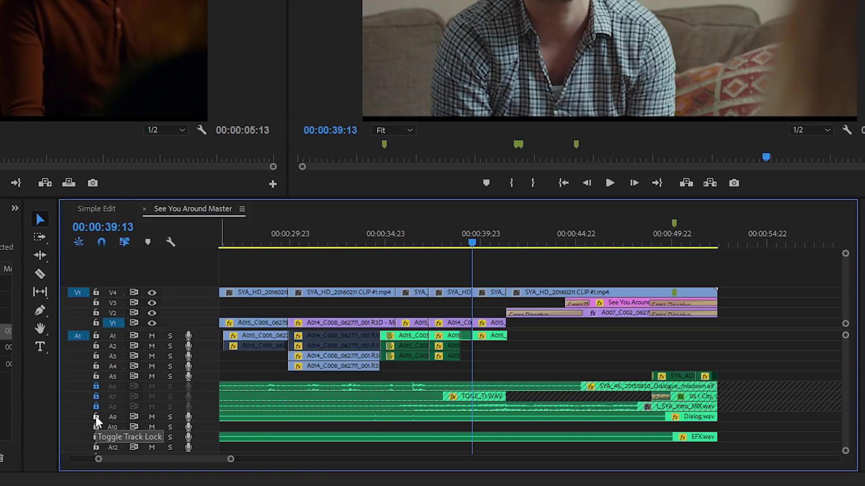
pyautogui.click(96, 417)
pyautogui.click(96, 437)
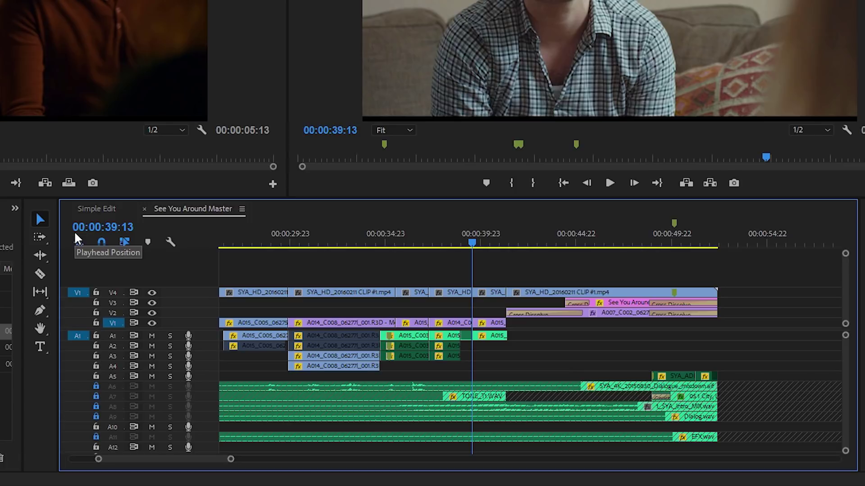
# Insert Bar moment at 00:00:39:13 while the locked audio tracks stay untouched.
pyautogui.click(45, 182)
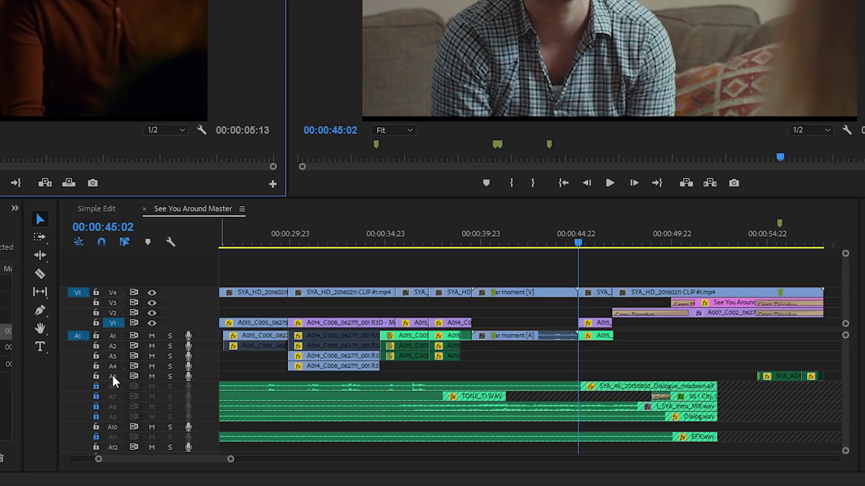
# Target V4, step through its edit points, then untarget it and return to 00:00:39:13.
pyautogui.click(112, 293)
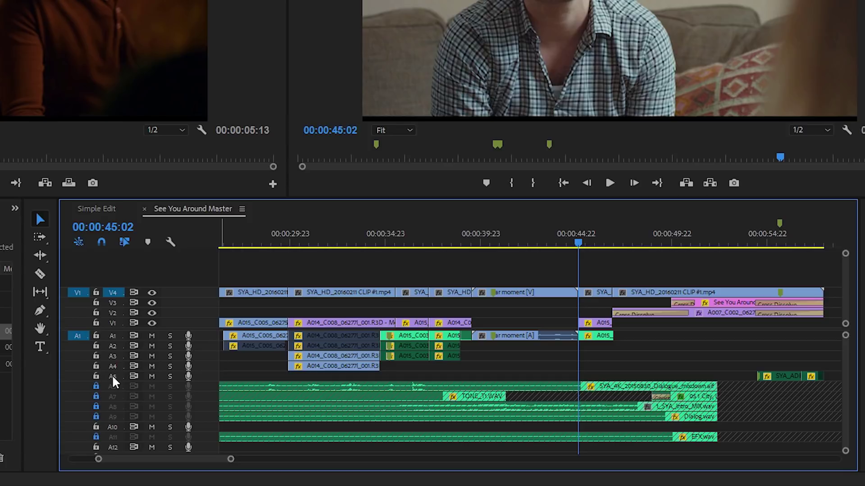
pyautogui.press('Up')
pyautogui.press('Up')
pyautogui.press('Up')
pyautogui.press('Up')
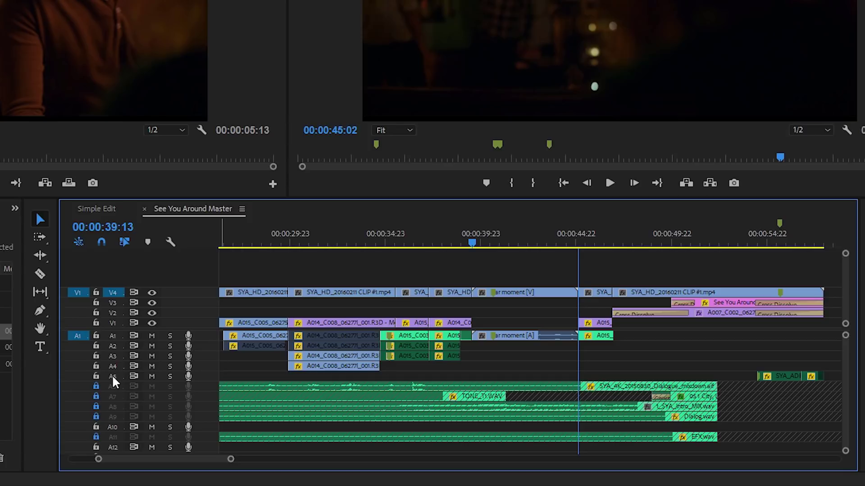
pyautogui.press('Up')
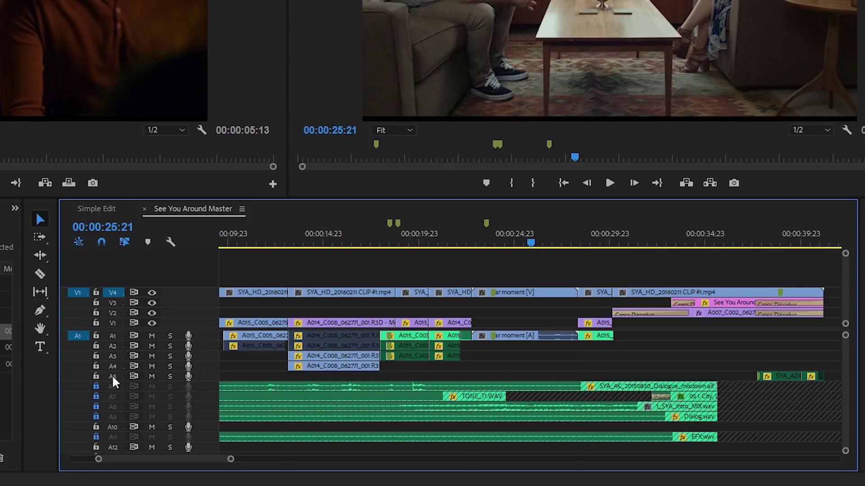
pyautogui.press('Down')
pyautogui.press('Down')
pyautogui.press('Down')
pyautogui.press('Down')
pyautogui.press('Down')
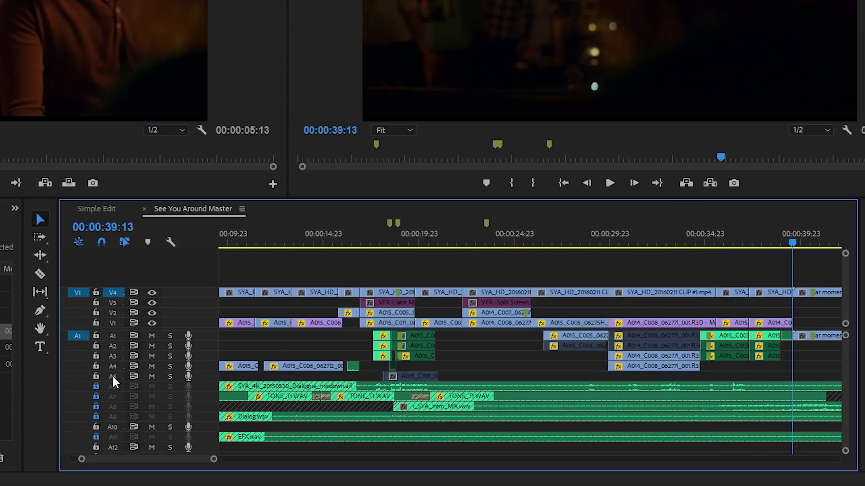
pyautogui.press('Down')
pyautogui.press('Down')
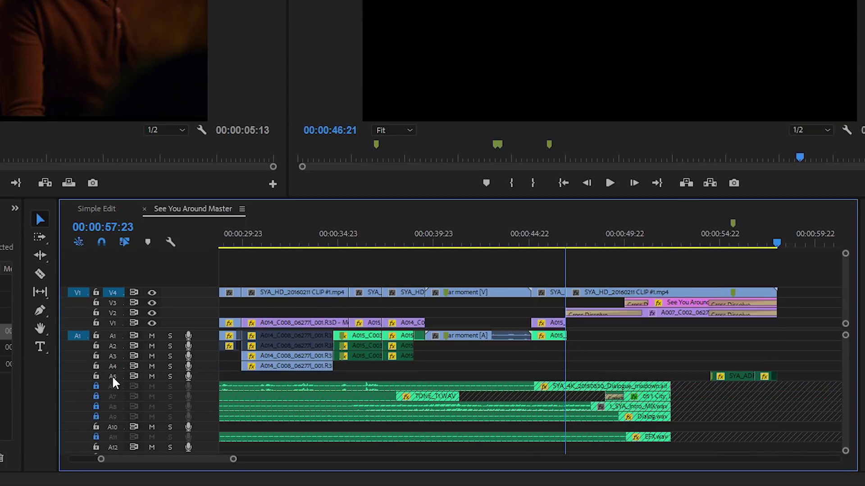
pyautogui.press('Up')
pyautogui.press('Up')
pyautogui.press('Up')
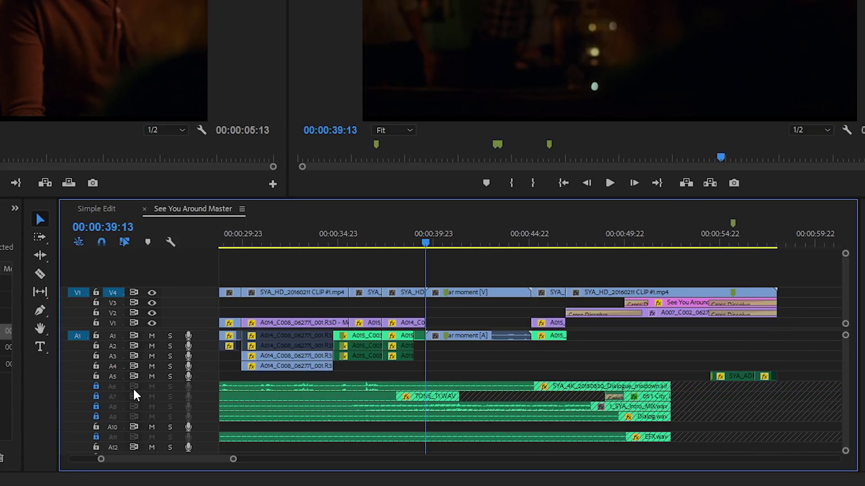
pyautogui.click(112, 293)
pyautogui.press('Down')
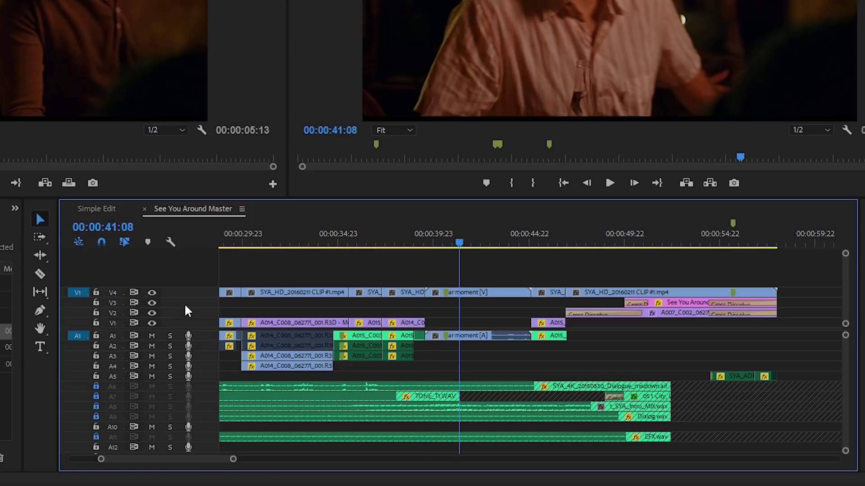
pyautogui.press('Up')
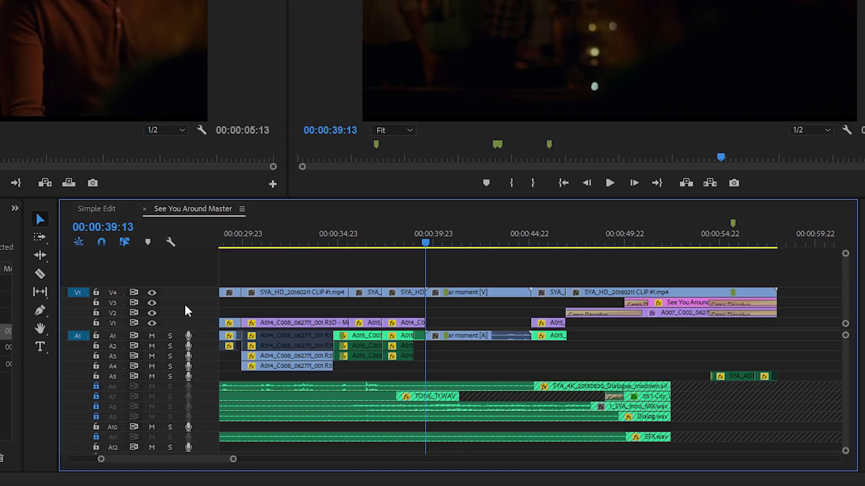
# Unlock and target audio track A6, then jump to the end of its dialogue clip.
pyautogui.click(96, 386)
pyautogui.click(112, 389)
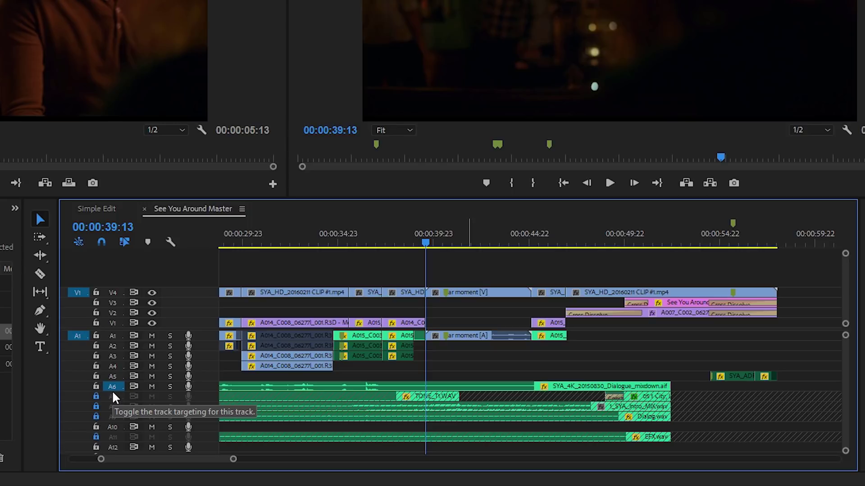
pyautogui.press('Down')
pyautogui.press('Home')
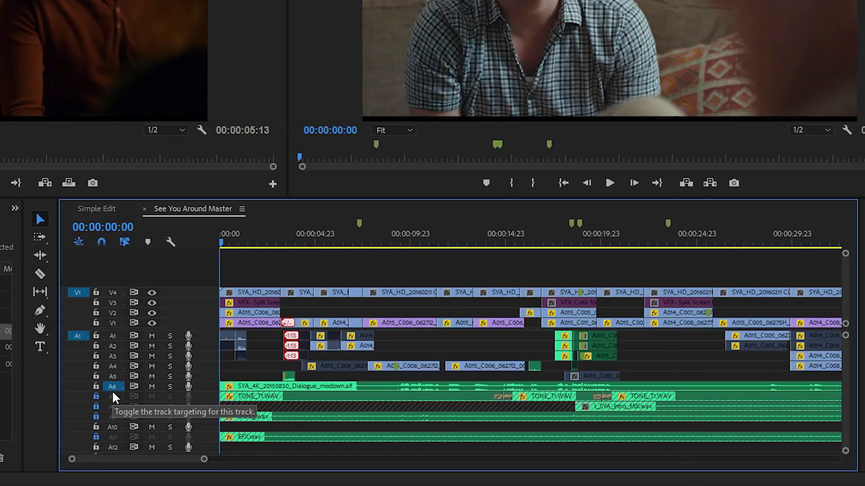
pyautogui.press('Down')
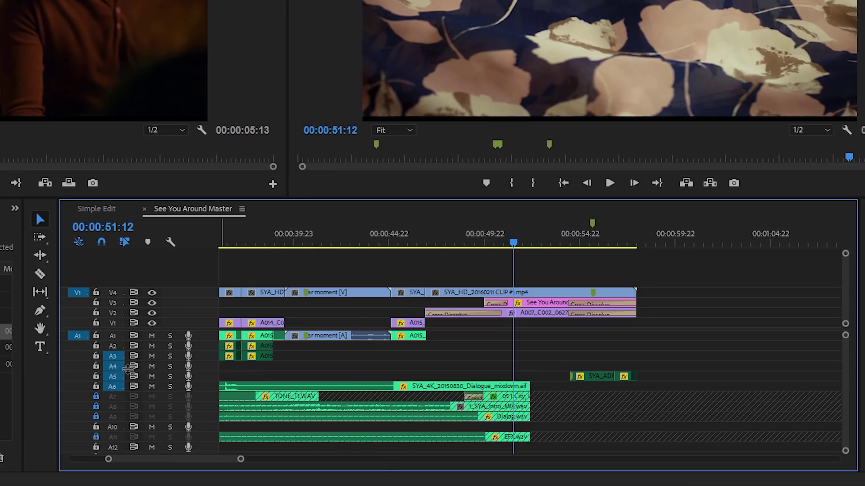
# Untarget audio tracks A3 through A6 and target video track V4.
pyautogui.click(112, 356)
pyautogui.click(113, 366)
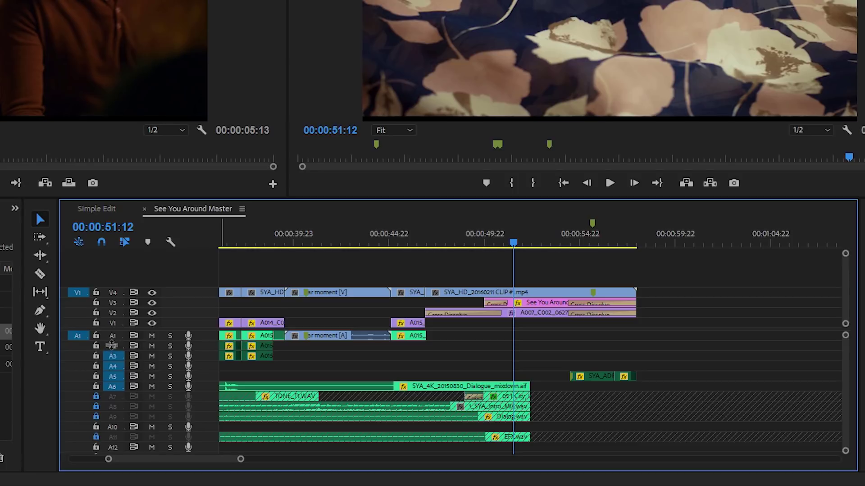
pyautogui.click(113, 376)
pyautogui.click(111, 386)
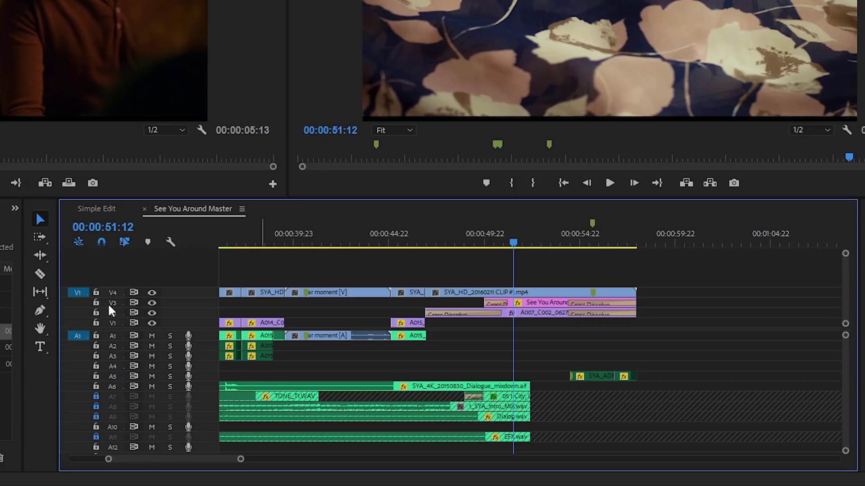
pyautogui.click(112, 293)
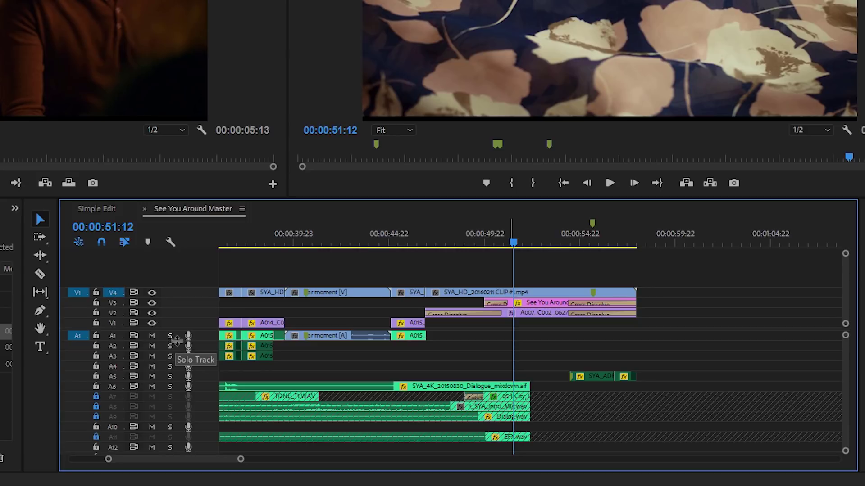
# Mark In at 00:00:48:14 and Out at 00:00:53:01, then paste the section at 00:01:00:20.
pyautogui.click(458, 243)
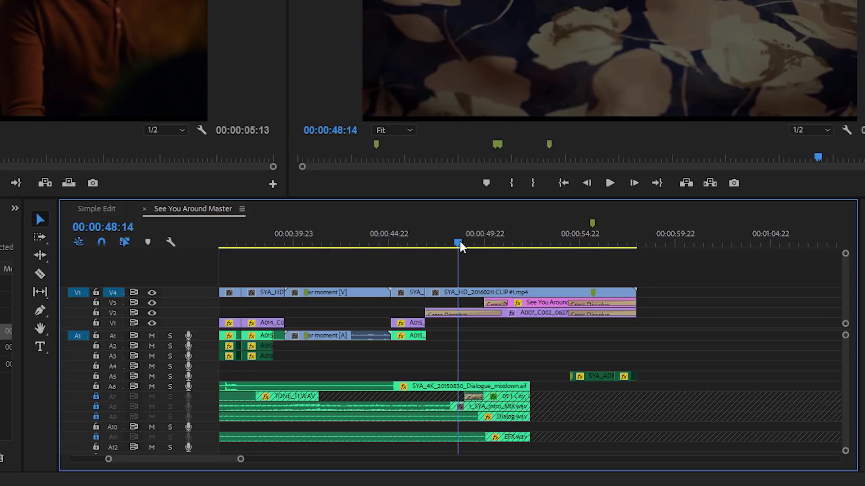
pyautogui.press('i')
pyautogui.click(544, 237)
pyautogui.press('o')
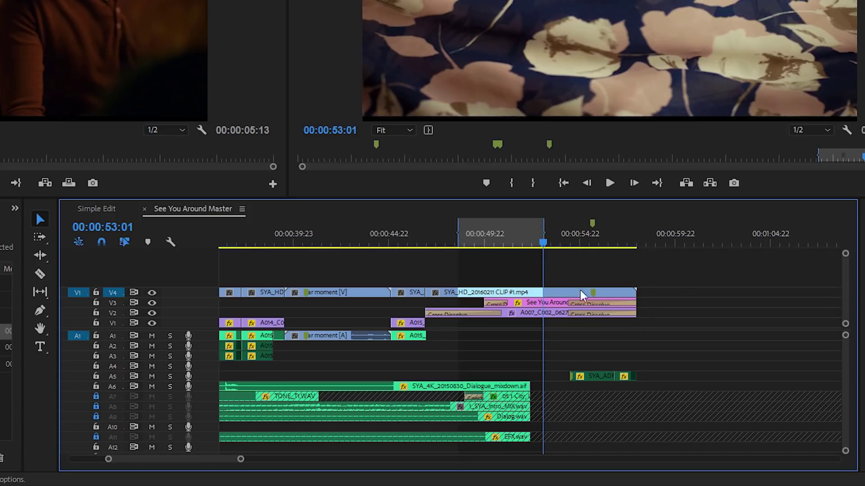
pyautogui.click(692, 246)
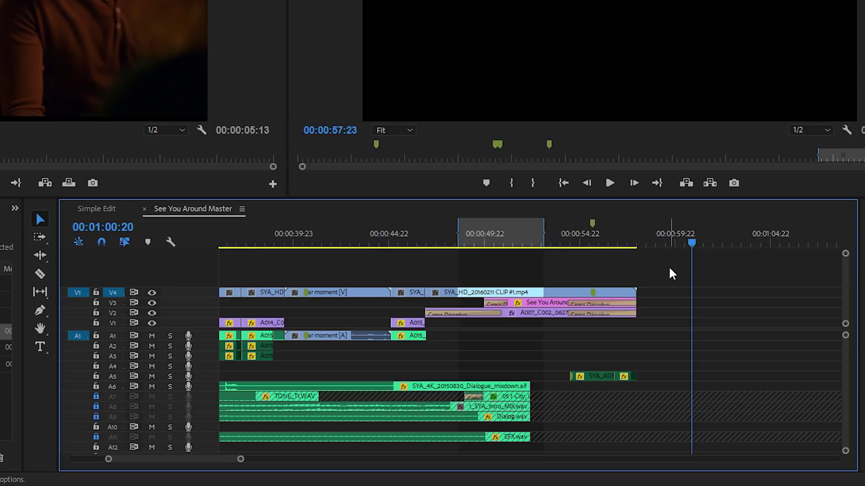
pyautogui.press('.')
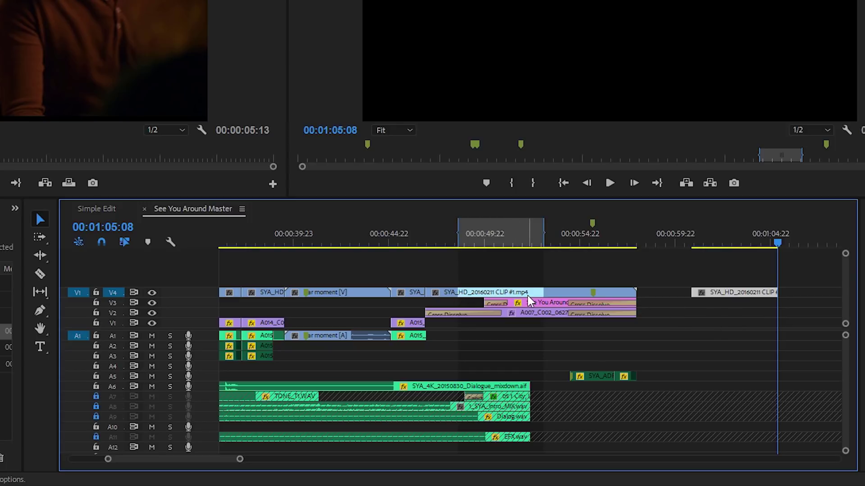
pyautogui.click(476, 243)
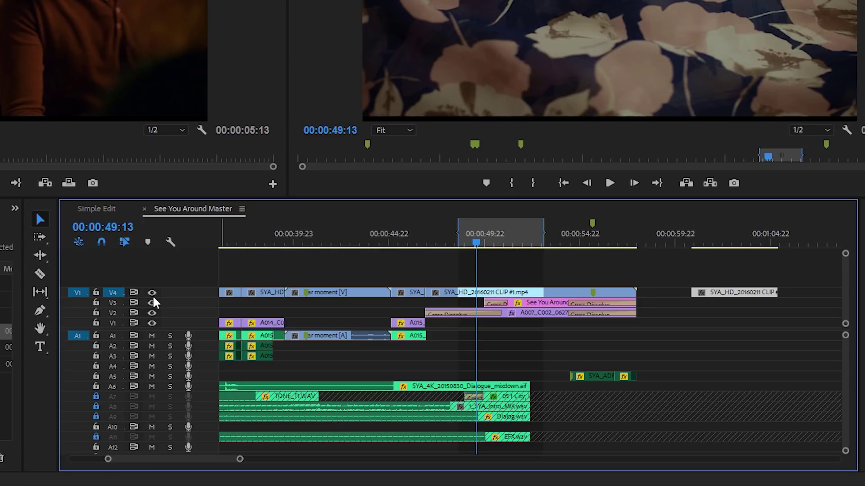